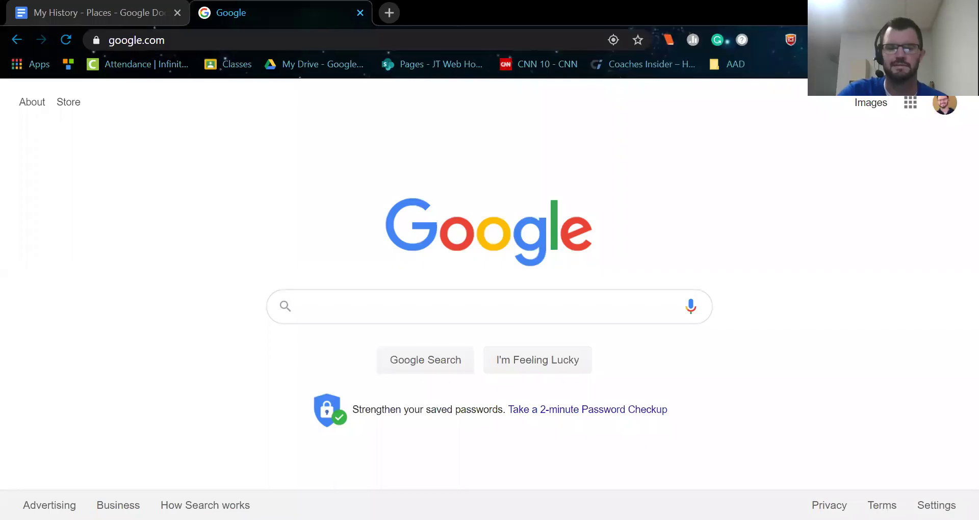
- Open the Google apps panel on google.com and scroll it to find Maps
left_click(660, 78)
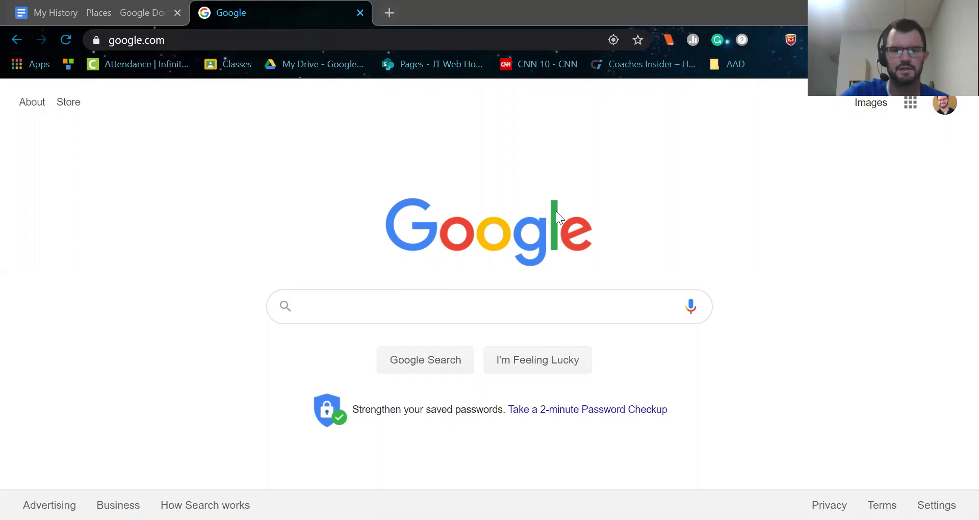
left_click(910, 109)
scroll(883, 311, "down", 5)
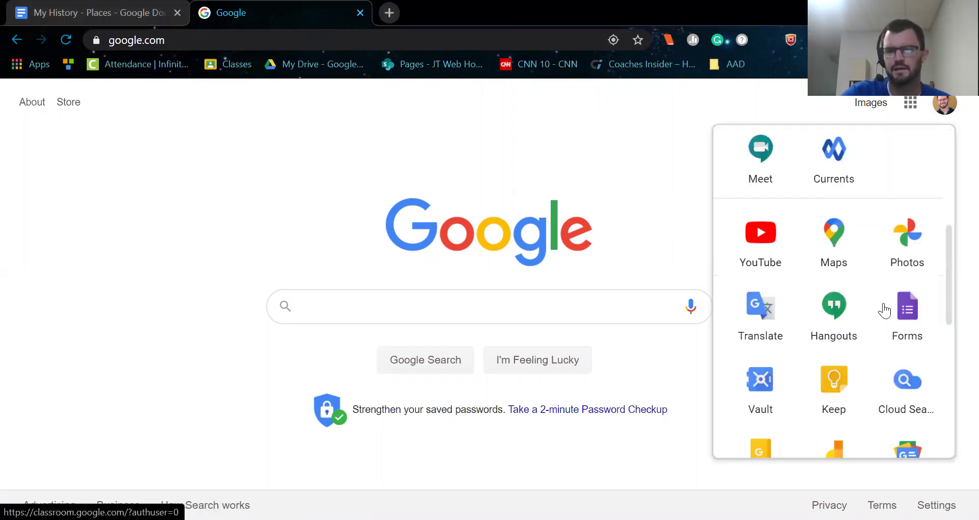
scroll(852, 267, "up", 4)
scroll(852, 247, "down", 4)
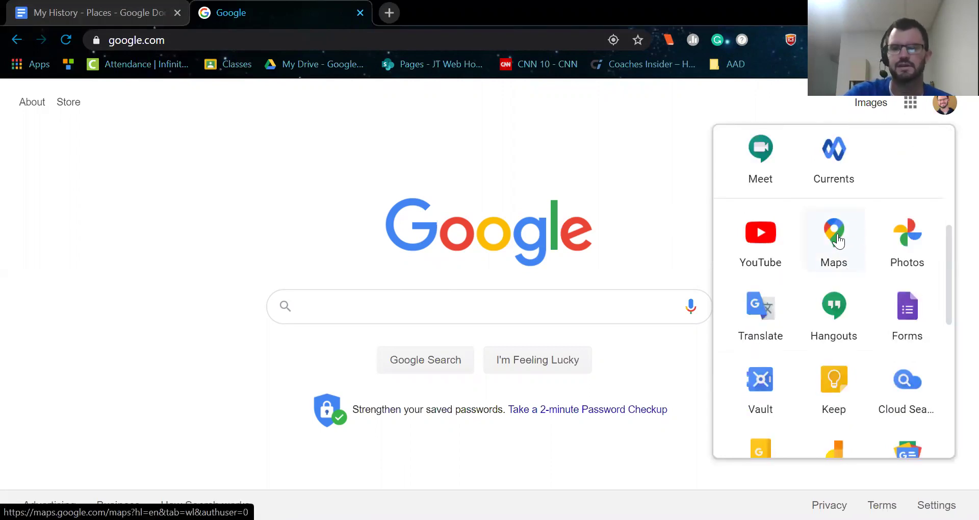
- Launch Google Maps from the apps panel and zoom out over the wider Joliet area
left_click(840, 240)
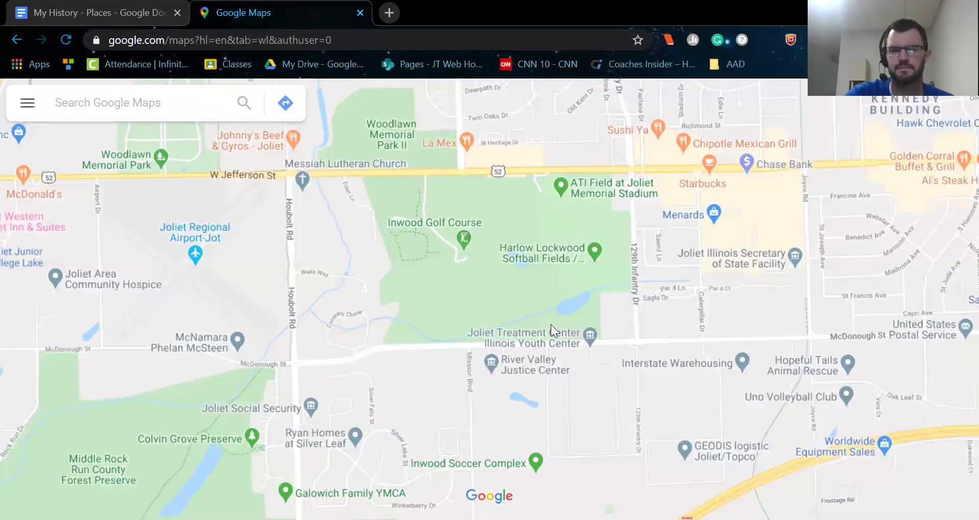
scroll(484, 273, "down", 3)
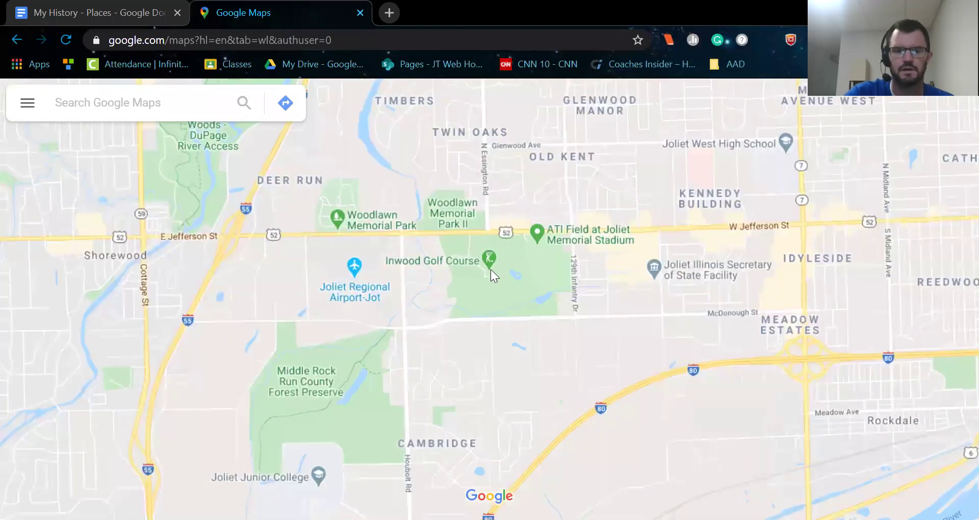
scroll(452, 257, "down", 3)
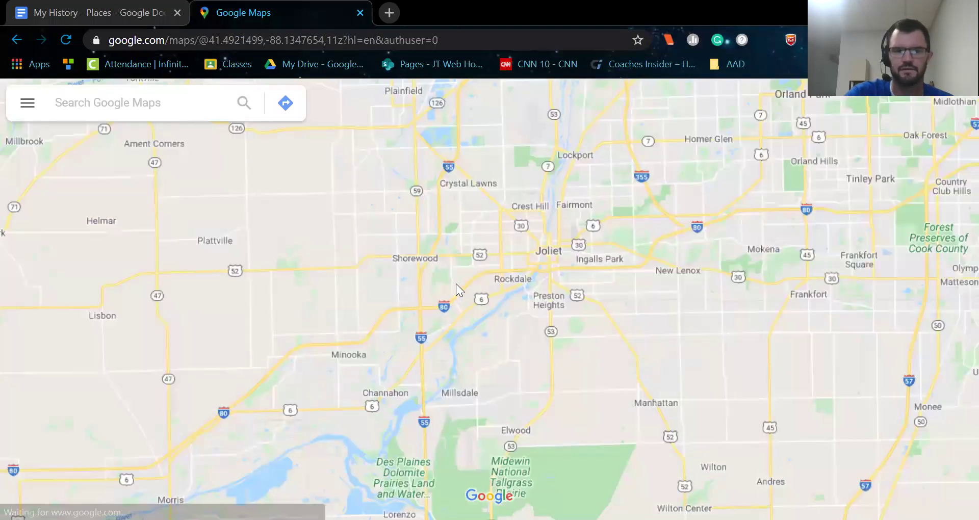
left_click(83, 117)
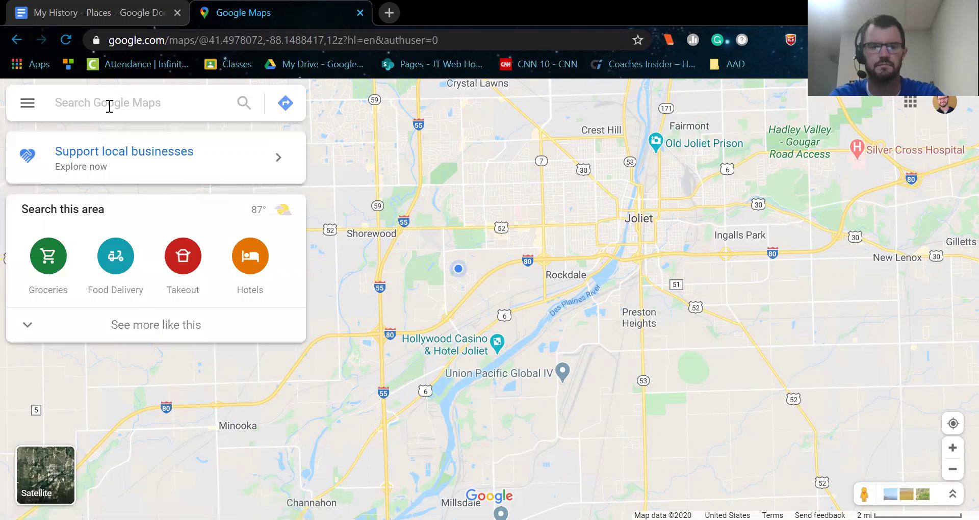
- Search 'joliet central high school' and open the school's place page from the suggestions
type("joliet central high school")
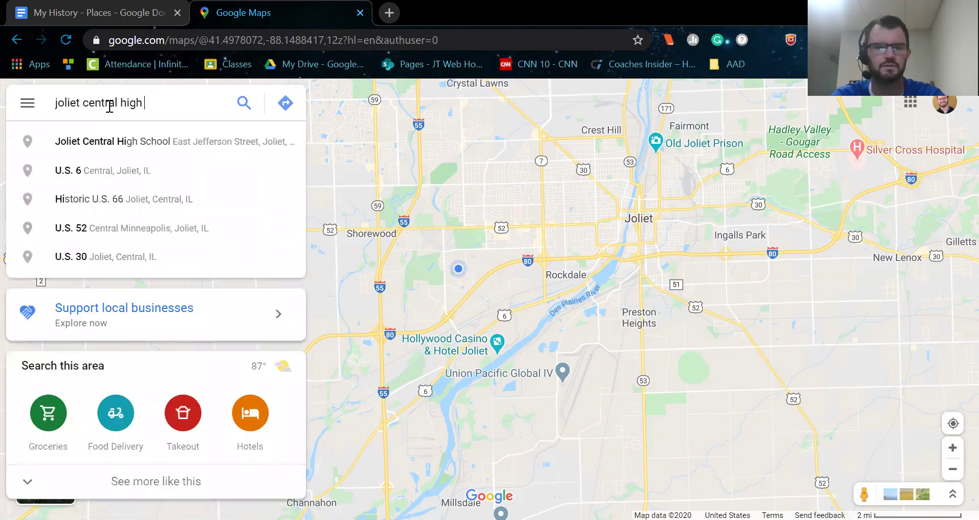
left_click(115, 148)
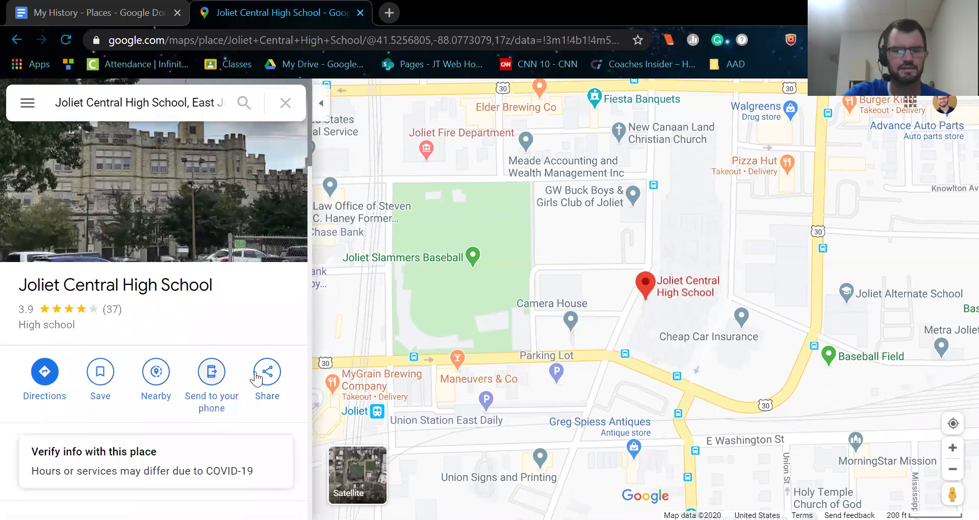
- Save Joliet Central High School into the Favorites list so its page shows Saved
left_click(109, 378)
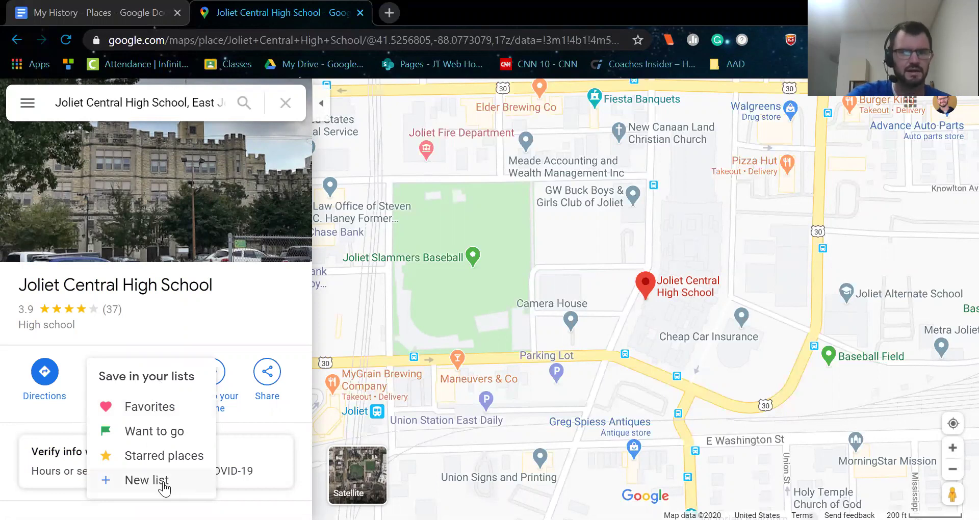
left_click(151, 408)
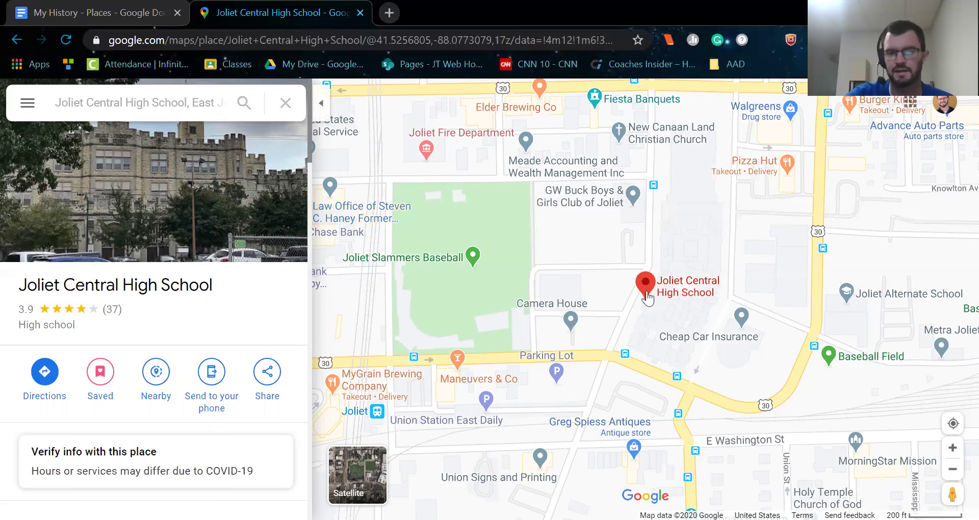
left_click(145, 382)
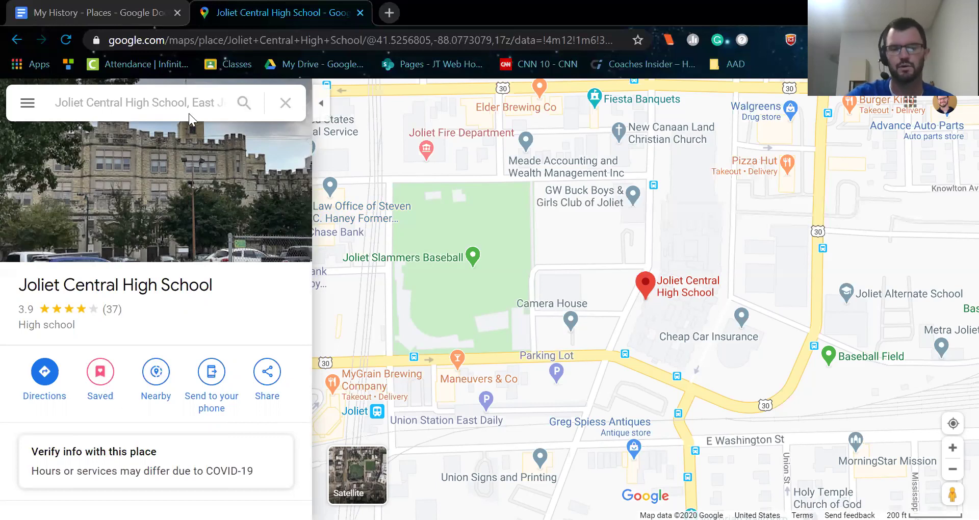
- Go to Your places, Saved lists, and open the 12-place shared Favorites list
left_click(27, 105)
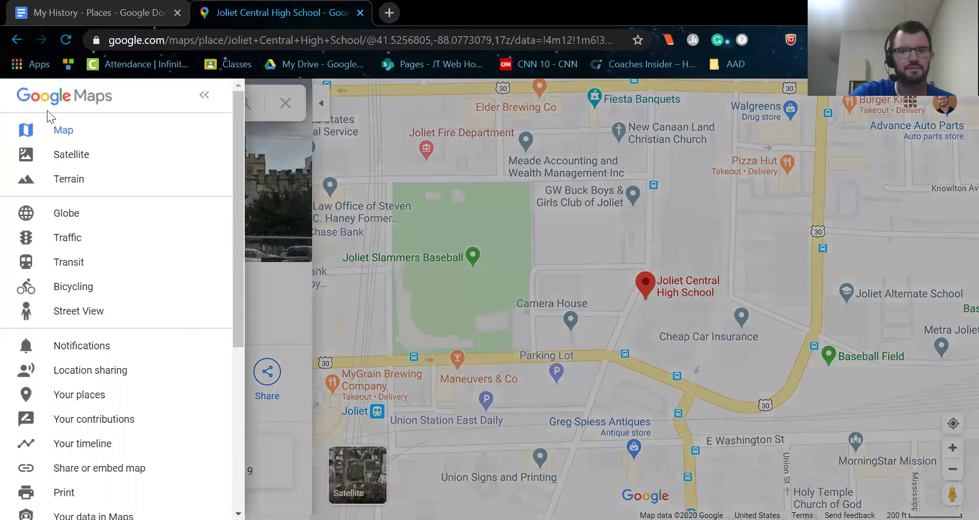
left_click(253, 117)
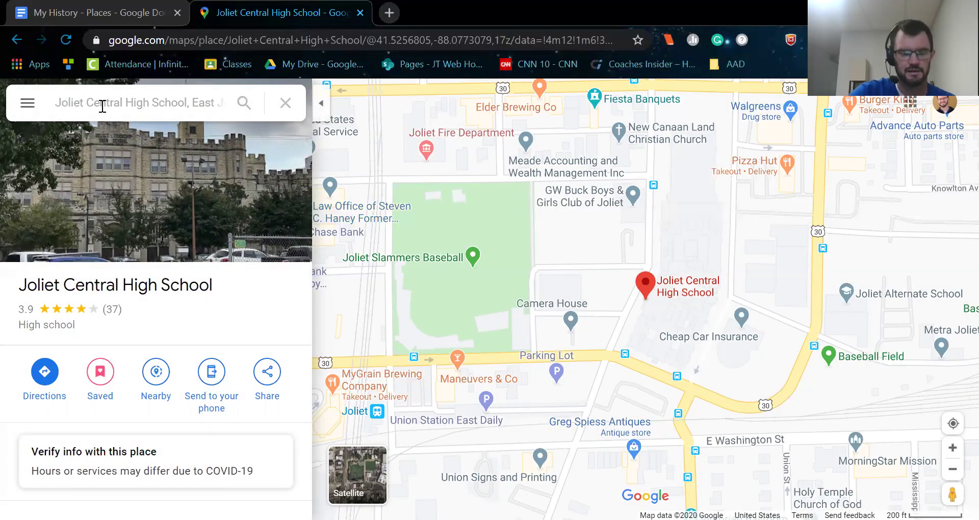
left_click(28, 106)
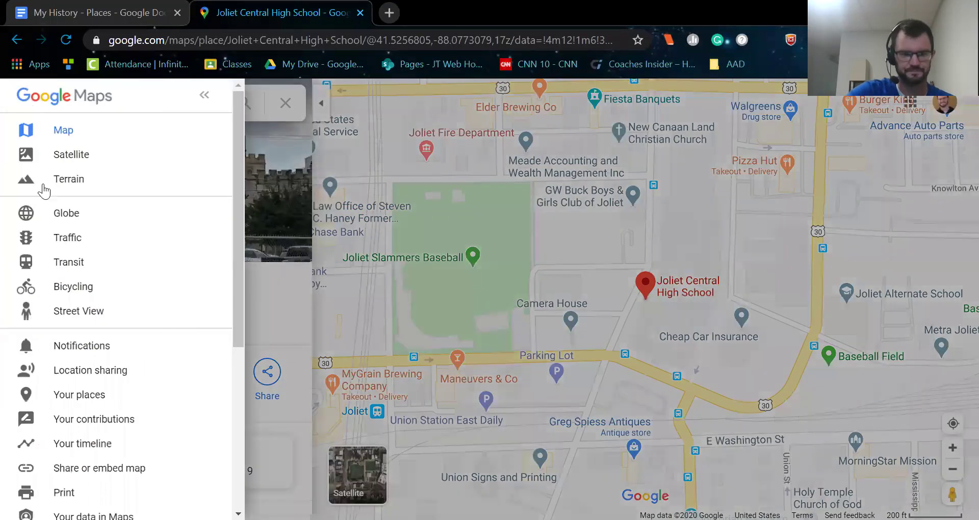
left_click(92, 400)
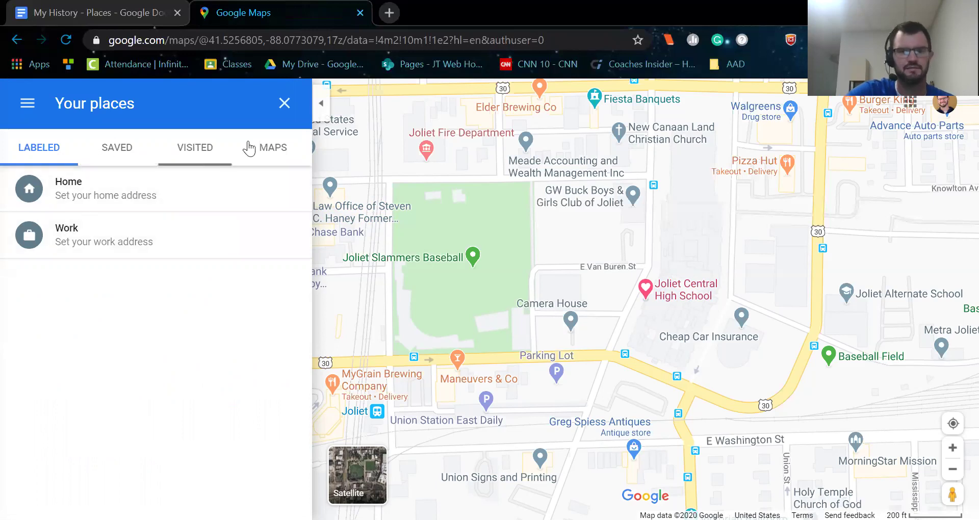
left_click(117, 148)
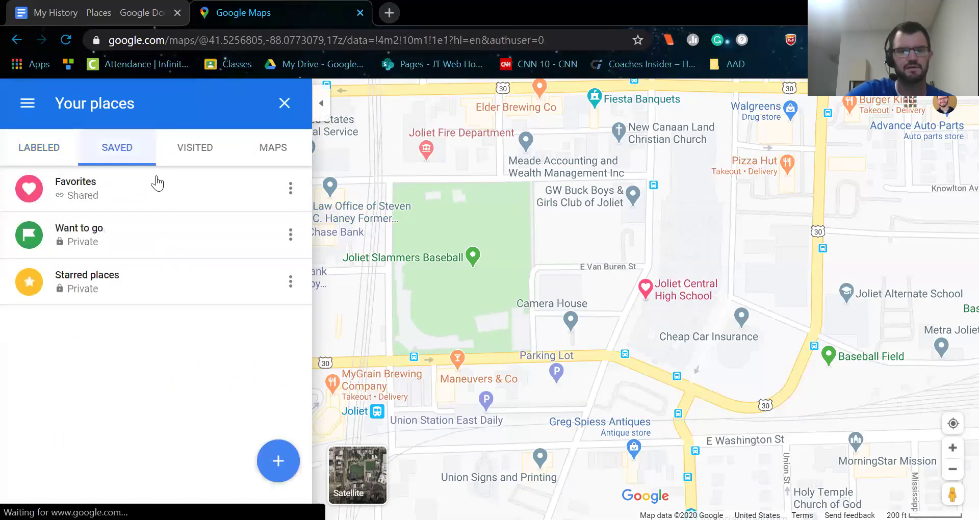
left_click(133, 188)
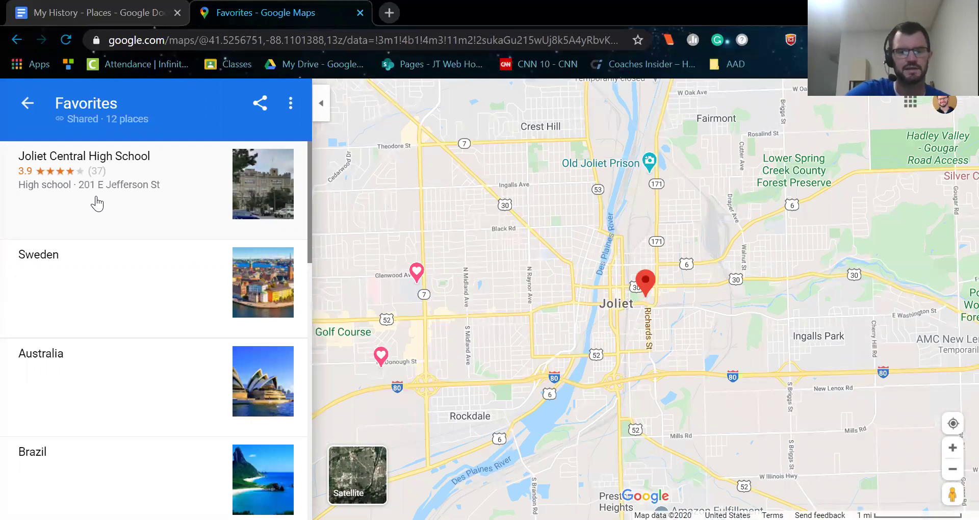
- Scroll through the 12 Favorites places, return to Joliet Central at the top, and open sharing
scroll(132, 268, "down", 10)
scroll(143, 286, "up", 15)
scroll(153, 291, "down", 15)
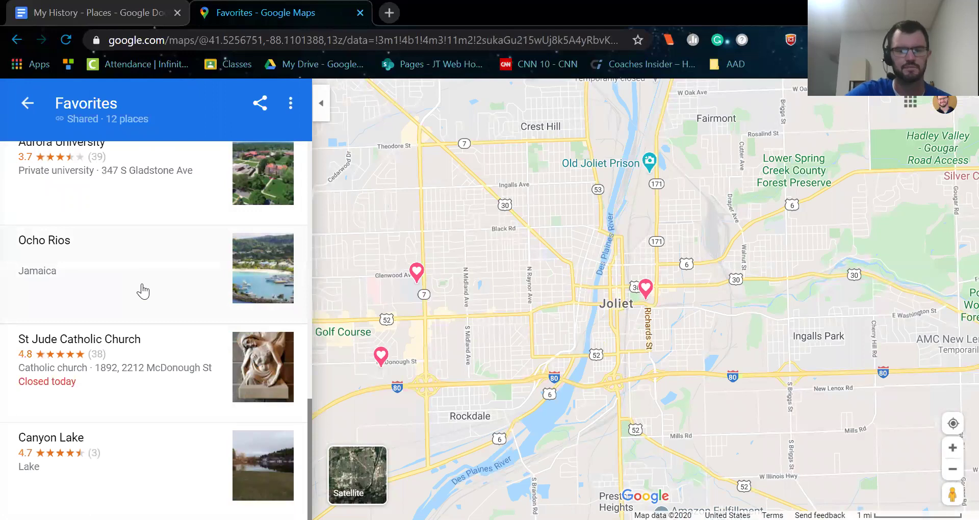
scroll(127, 322, "down", 5)
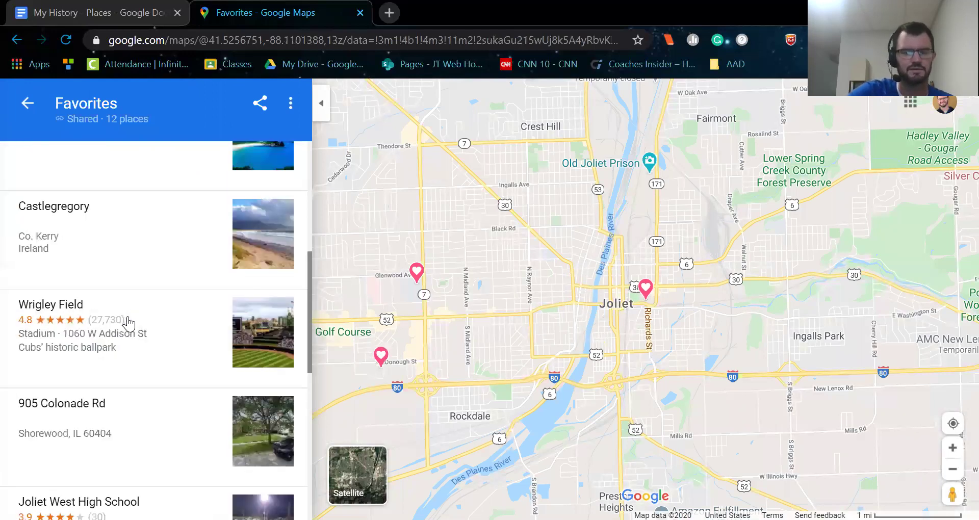
scroll(127, 323, "up", 5)
scroll(123, 333, "down", 5)
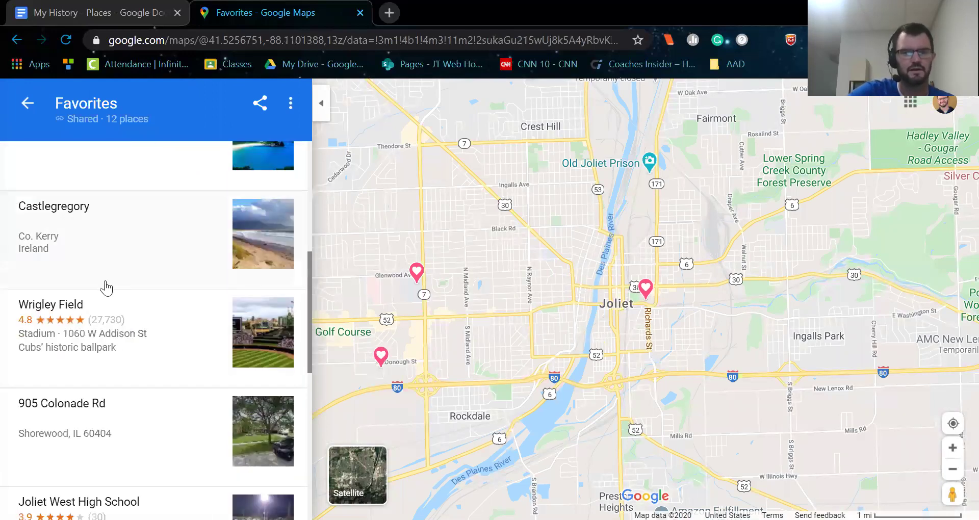
scroll(108, 275, "up", 6)
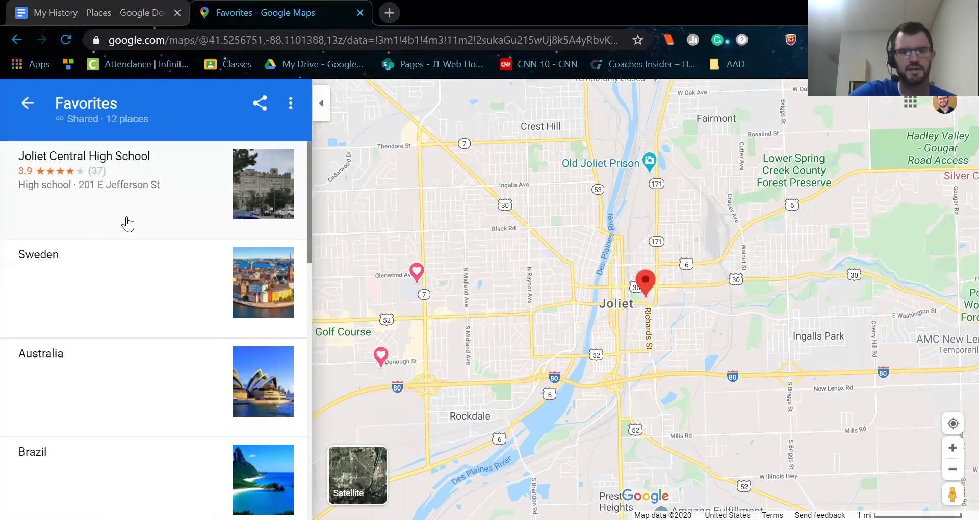
scroll(133, 245, "down", 9)
scroll(135, 235, "up", 8)
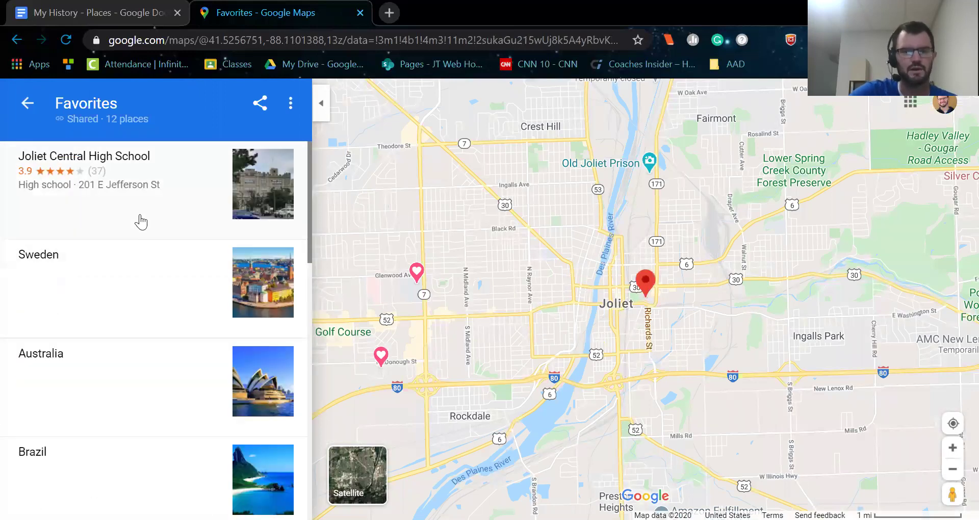
left_click(261, 105)
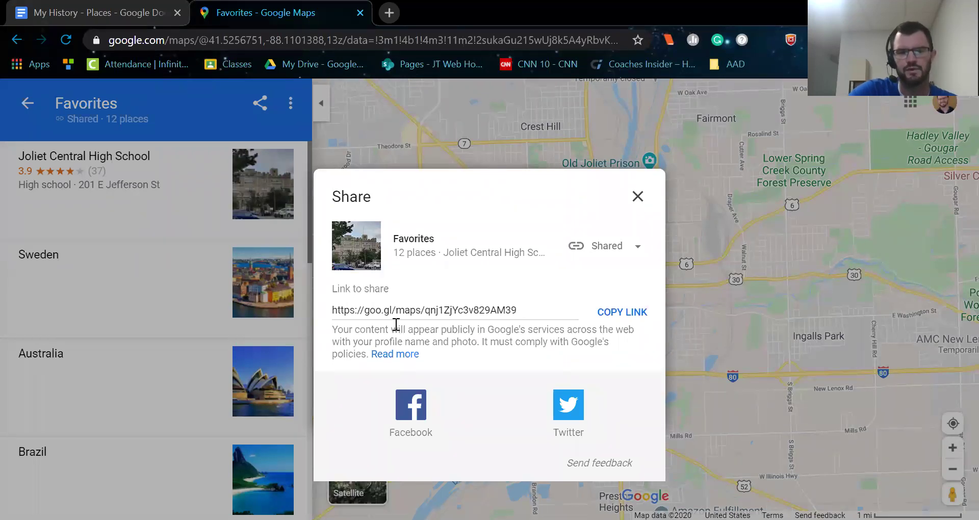
- Copy the Favorites list's goo.gl share link and close the Share dialog
left_click(629, 317)
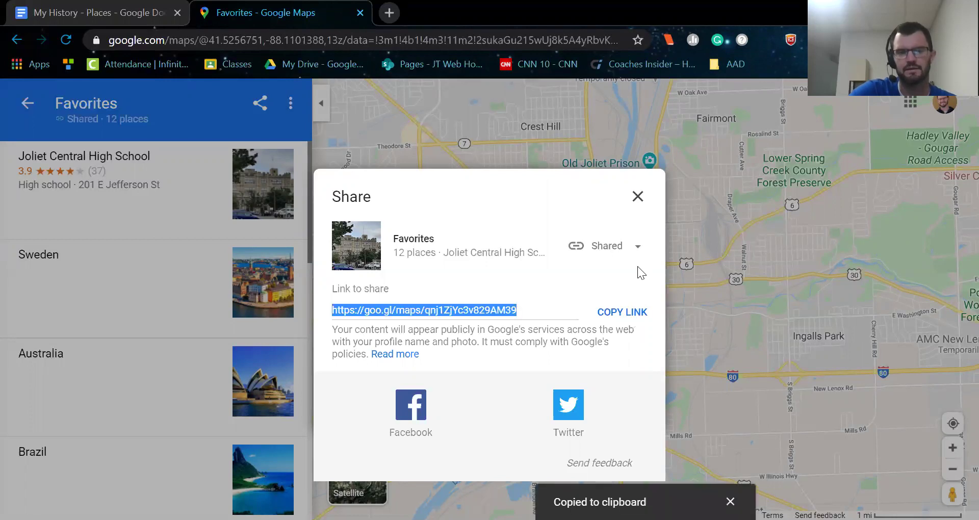
left_click(638, 197)
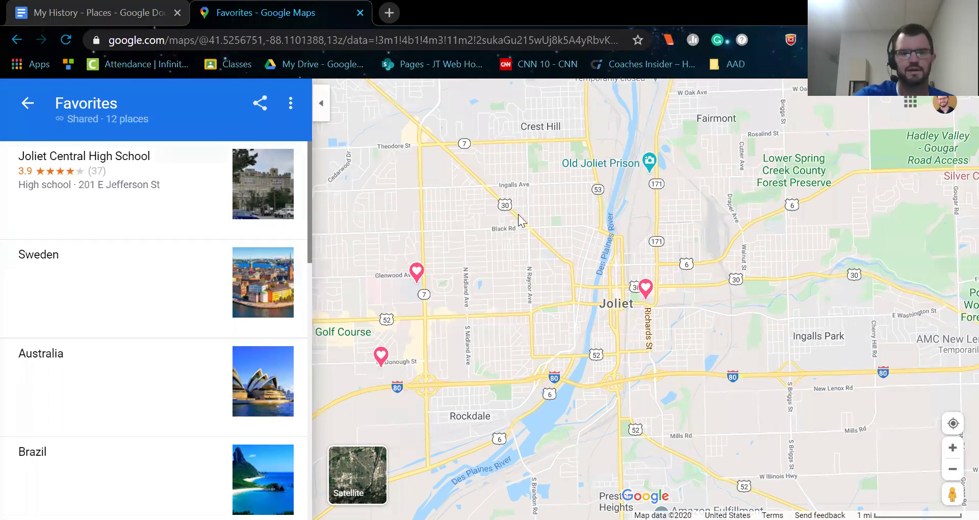
- Zoom out to world level and pan east to the Sweden pin, Europe and Africa
scroll(521, 308, "down", 6)
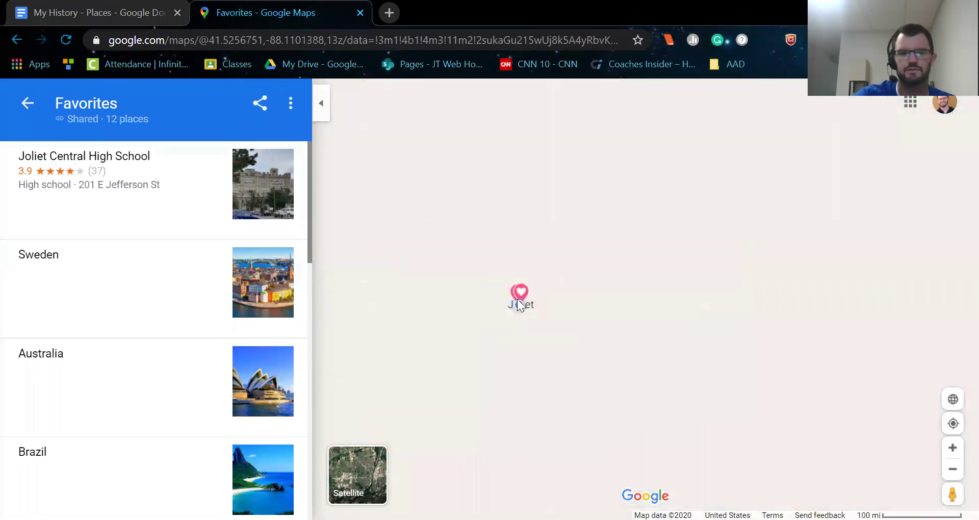
scroll(520, 308, "down", 3)
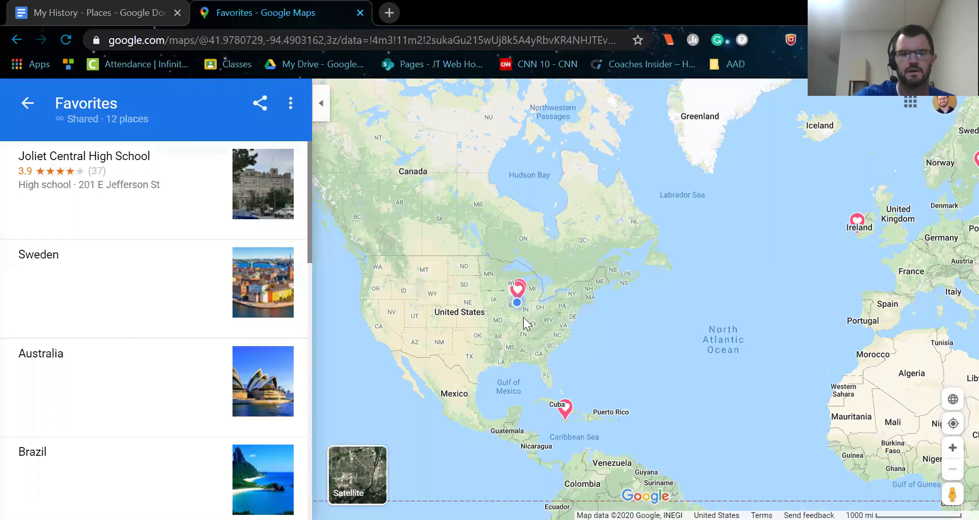
left_click_drag(807, 256, 754, 253)
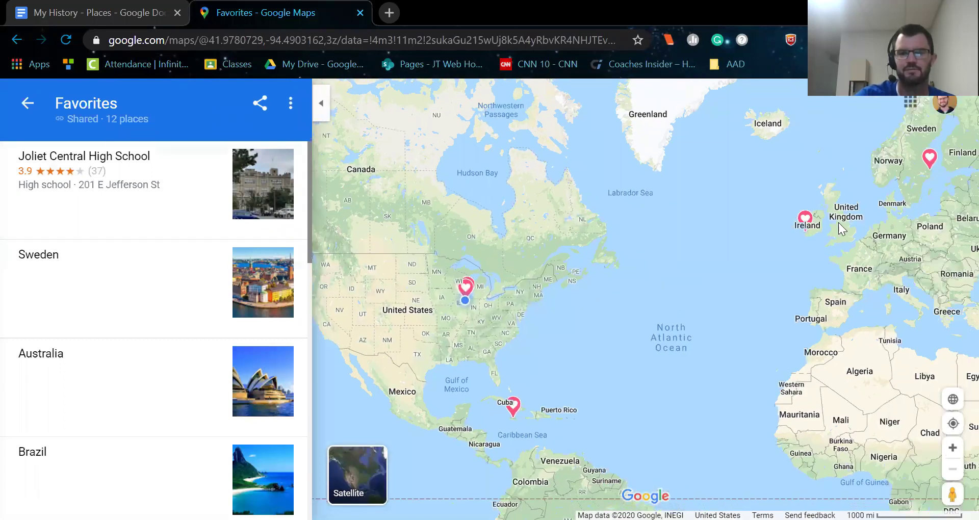
left_click_drag(673, 236, 624, 204)
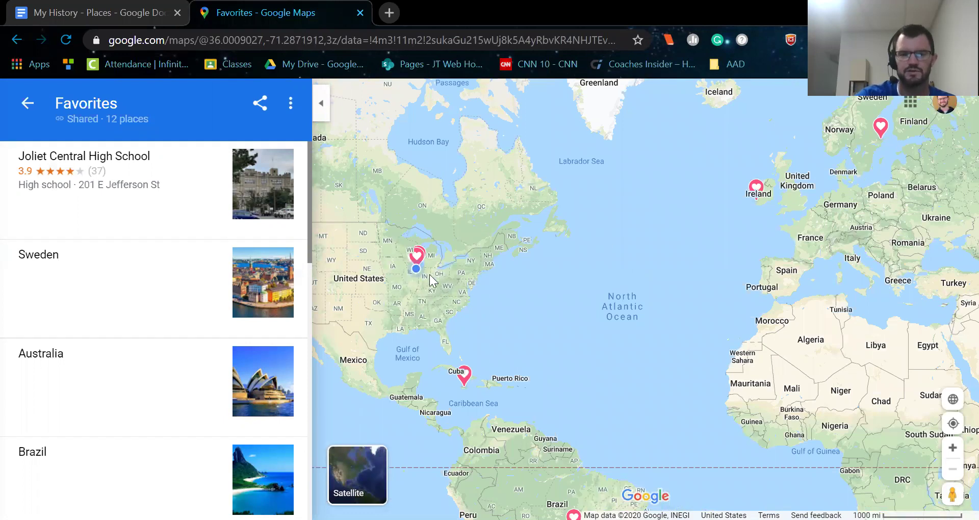
scroll(431, 280, "up", 1)
- Pan between the eastern US, North Atlantic, Europe, Brazil and Canada to view the Favorites pins
left_click_drag(602, 409, 632, 309)
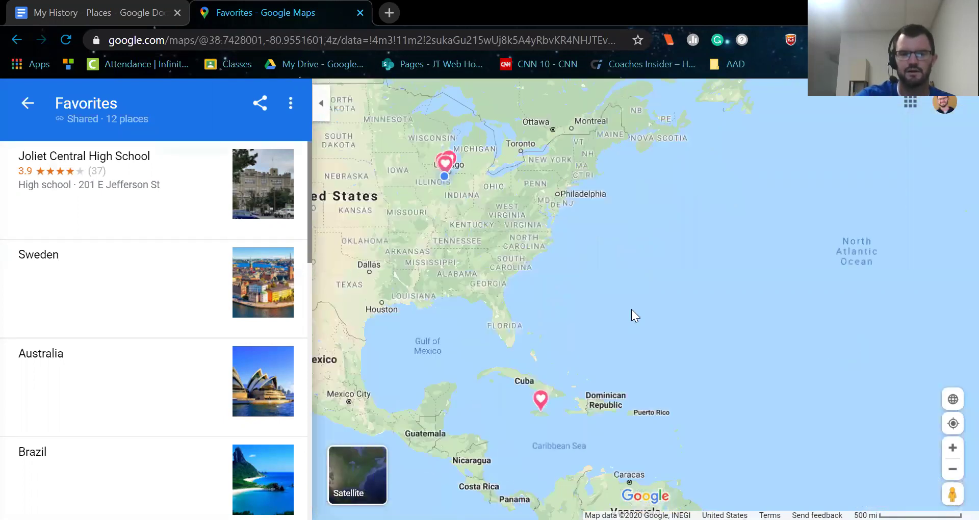
scroll(624, 315, "down", 1)
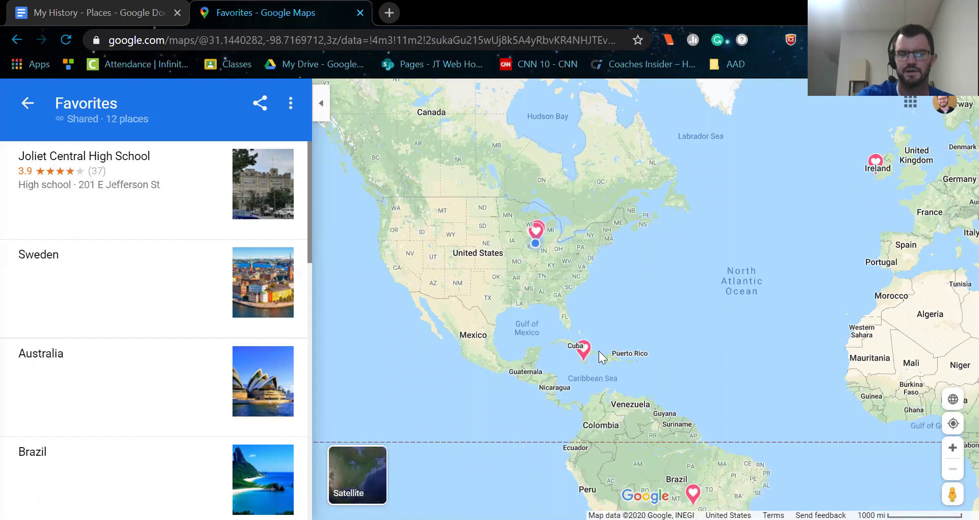
scroll(605, 345, "up", 1)
scroll(519, 306, "down", 1)
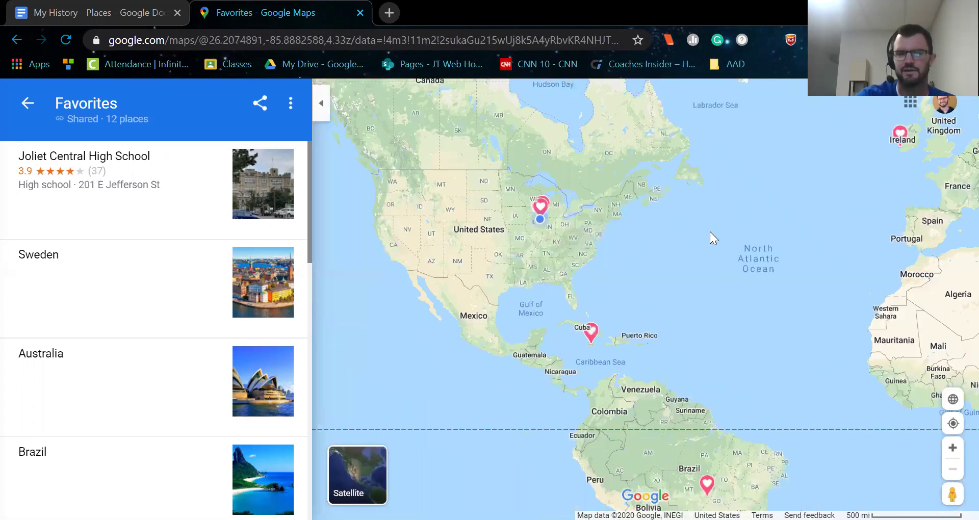
left_click_drag(520, 306, 361, 330)
left_click_drag(702, 214, 644, 270)
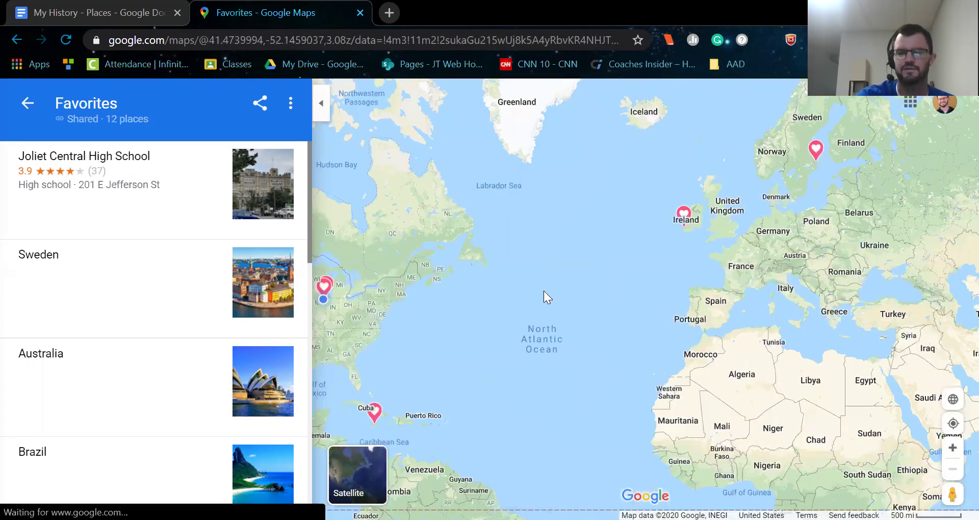
left_click_drag(485, 351, 621, 280)
left_click_drag(623, 491, 611, 440)
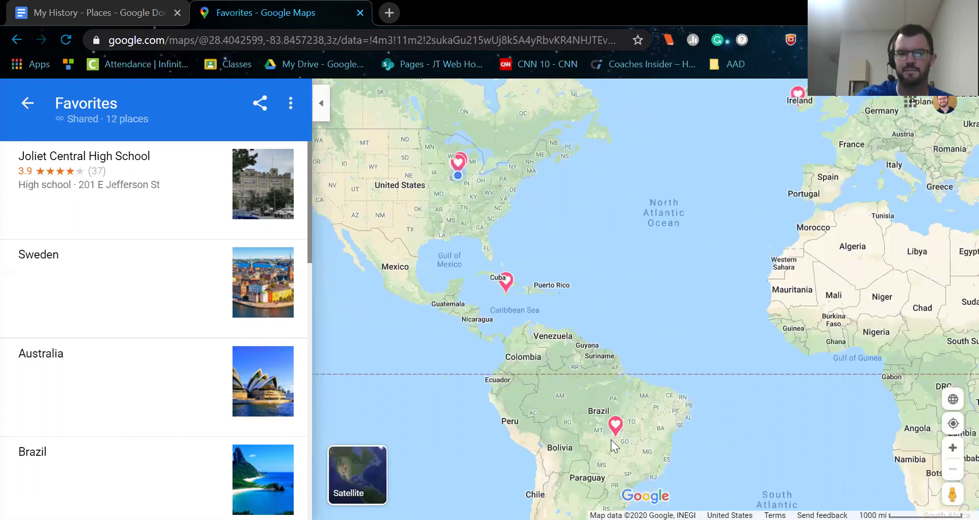
left_click_drag(584, 257, 604, 327)
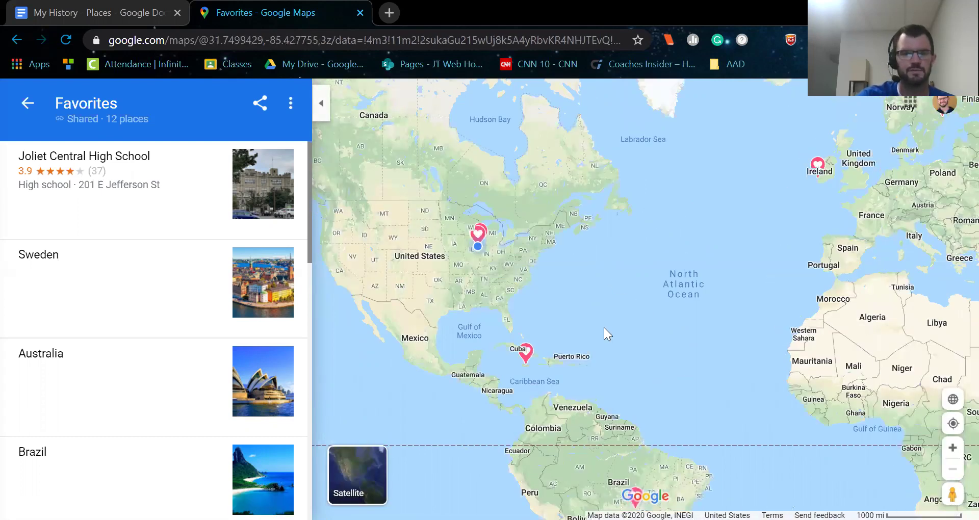